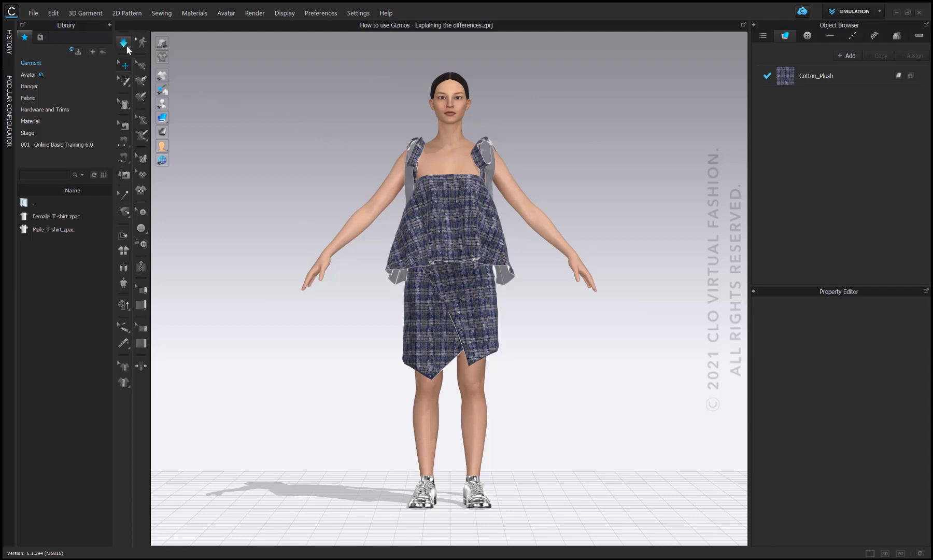
Select the top's back pattern piece and move it vertically down and back up along the gizmo's green axis.
right_click_drag(579, 190, 381, 195)
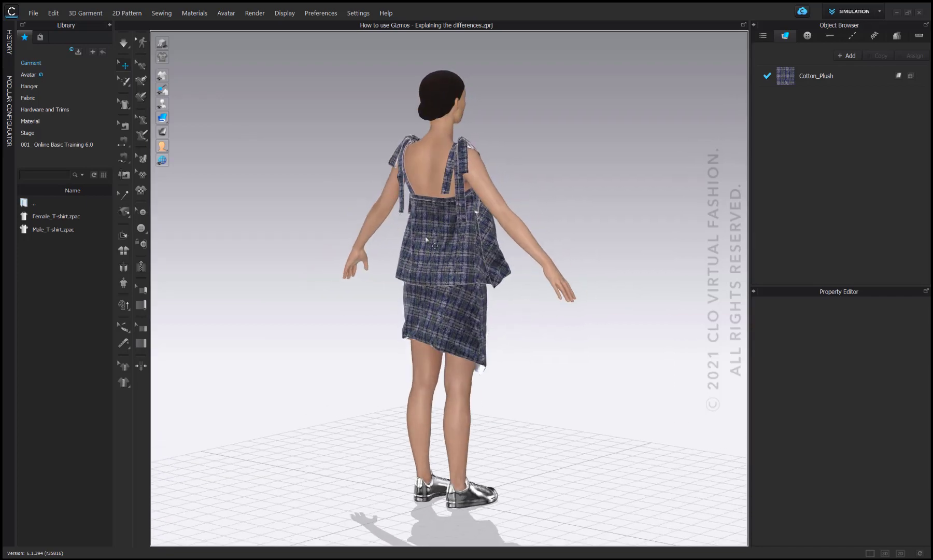
left_click(427, 240)
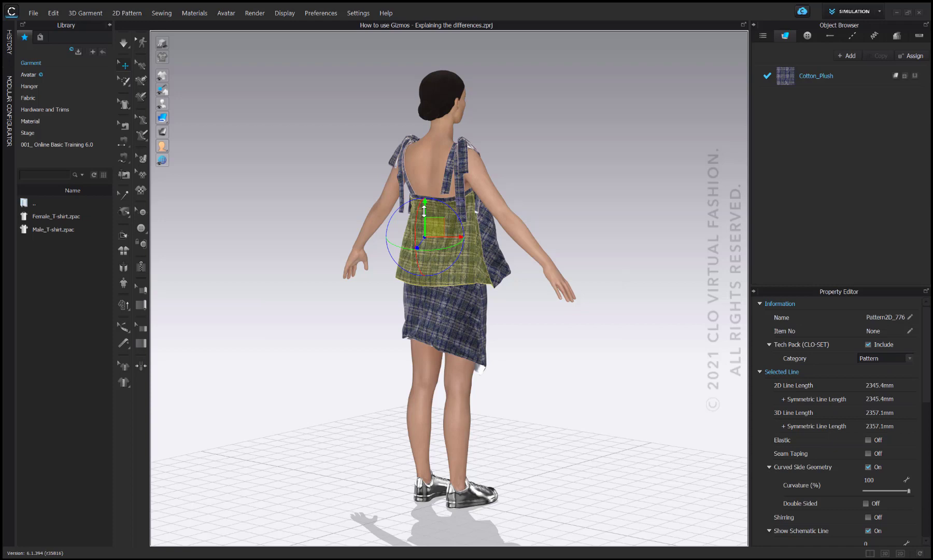
mouse_move(424, 211)
left_mouse_down()
mouse_move(421, 165)
mouse_move(420, 224)
left_mouse_up()
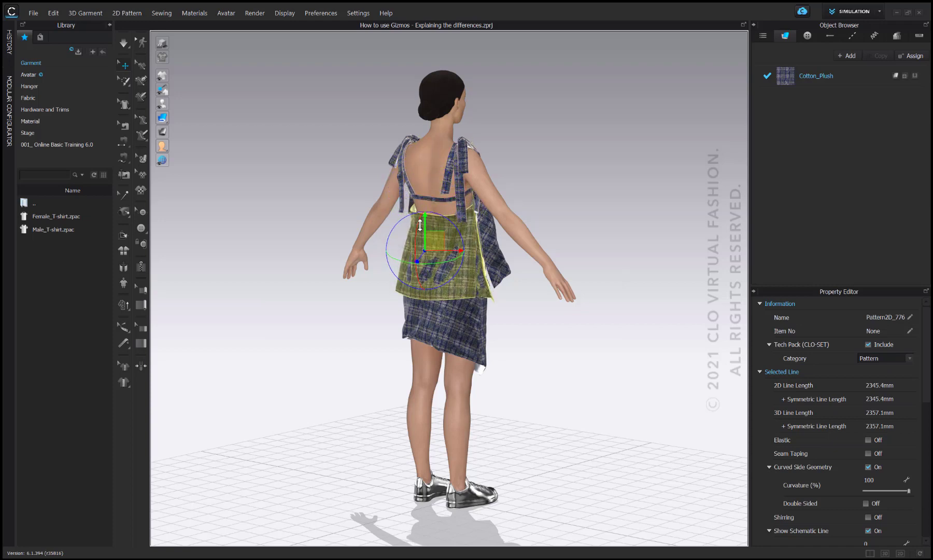
left_click_drag(420, 224, 431, 204)
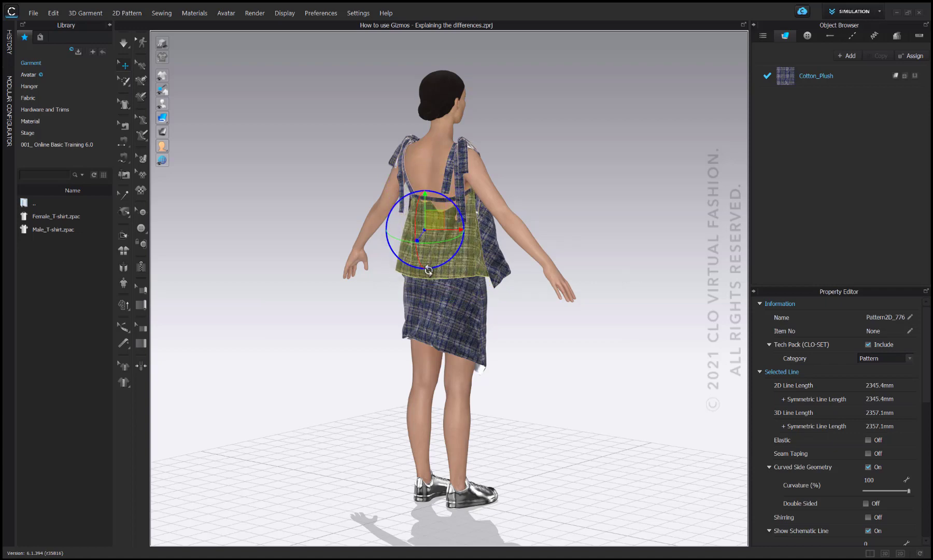
Move the top's back piece horizontally along the gizmo's red axis, then in depth along its blue axis.
right_click_drag(430, 270, 454, 273)
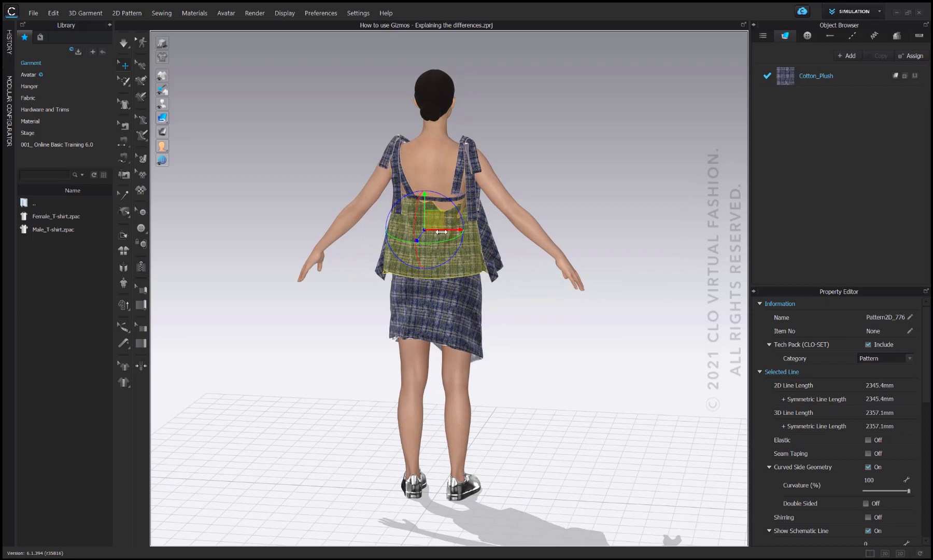
mouse_move(441, 232)
left_mouse_down()
mouse_move(417, 232)
mouse_move(496, 236)
mouse_move(454, 236)
left_mouse_up()
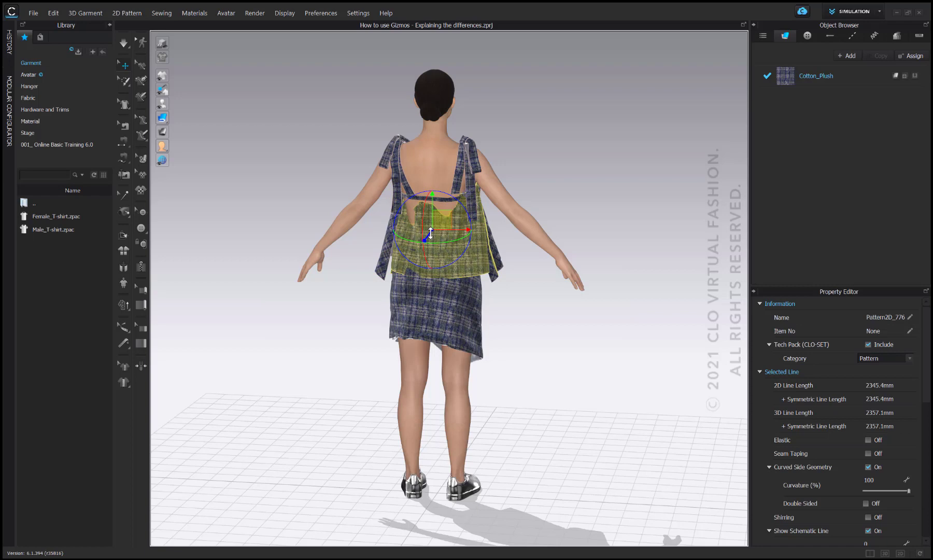
mouse_move(431, 234)
left_mouse_down()
mouse_move(410, 283)
mouse_move(438, 219)
mouse_move(428, 278)
mouse_move(434, 250)
left_mouse_up()
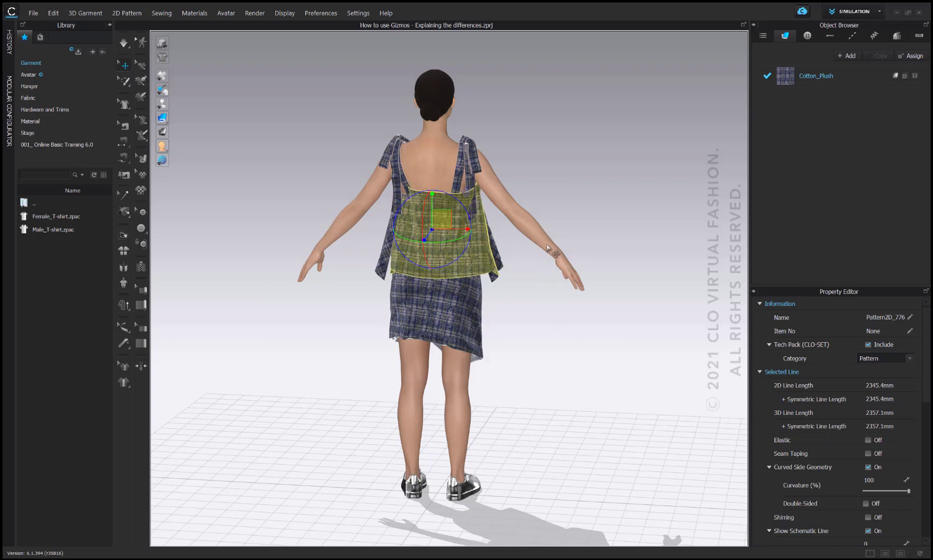
Rotate the top's back piece slightly around the gizmo's green, red and blue rings, and deselect it.
mouse_move(536, 256)
right_mouse_down()
mouse_move(545, 250)
mouse_move(538, 250)
right_mouse_up()
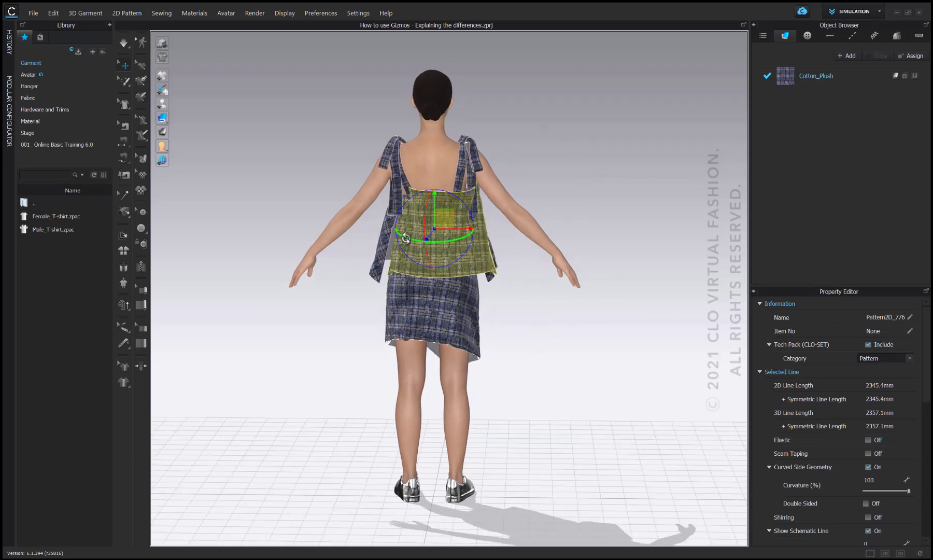
mouse_move(406, 238)
left_mouse_down()
mouse_move(387, 240)
mouse_move(415, 250)
left_mouse_up()
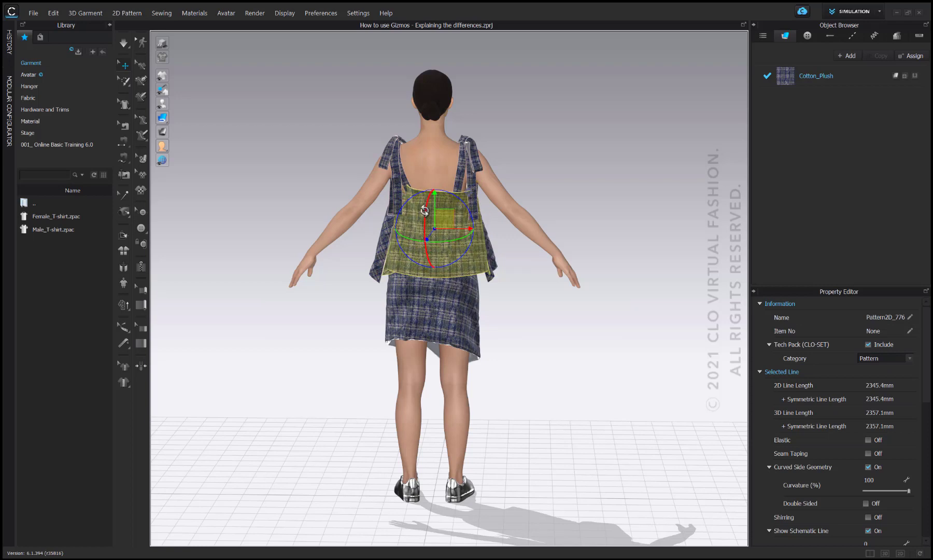
mouse_move(424, 210)
left_mouse_down()
mouse_move(423, 188)
mouse_move(423, 220)
left_mouse_up()
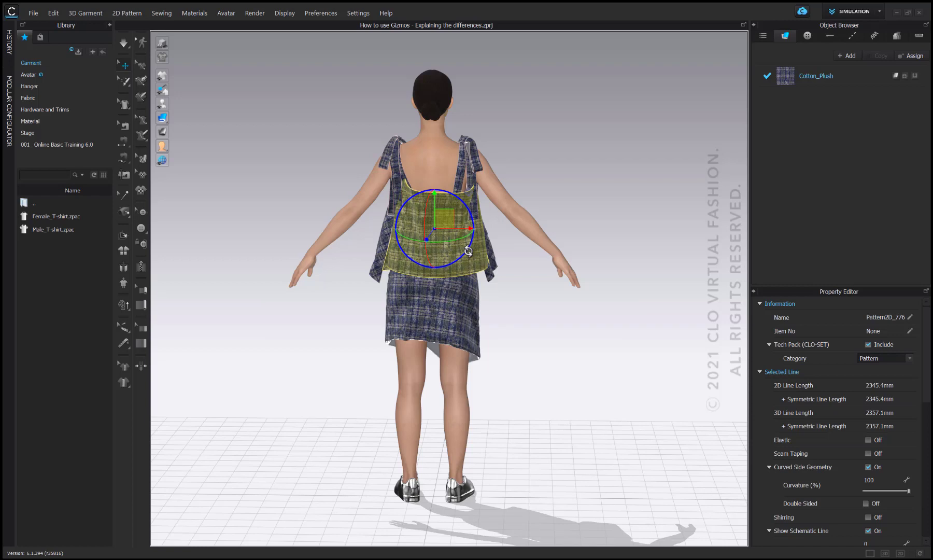
mouse_move(469, 250)
left_mouse_down()
mouse_move(455, 260)
mouse_move(475, 256)
left_mouse_up()
left_click(520, 165)
Reselect the back piece, reposition its gizmo at the lower centre, and move the piece freely with the gizmo's yellow square.
scroll(435, 221, "up", 4)
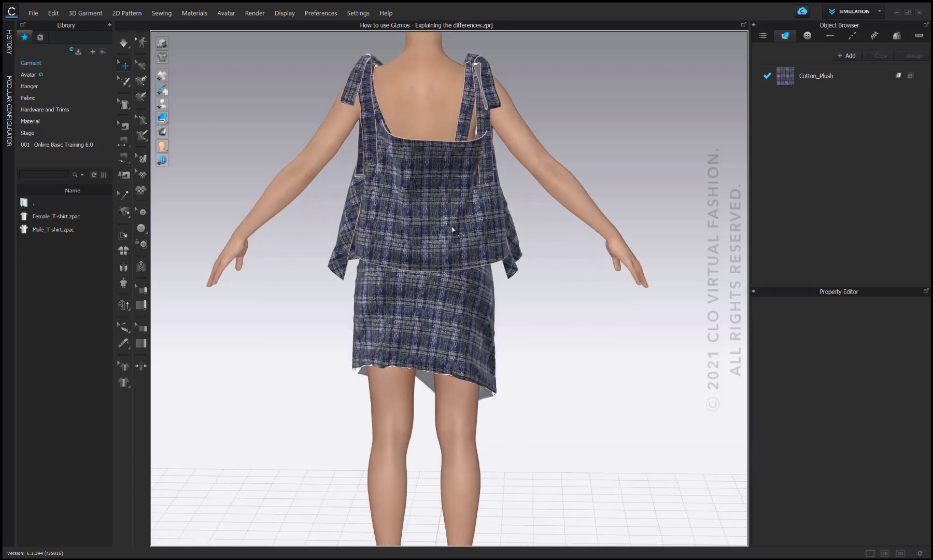
middle_click_drag(452, 230, 450, 262)
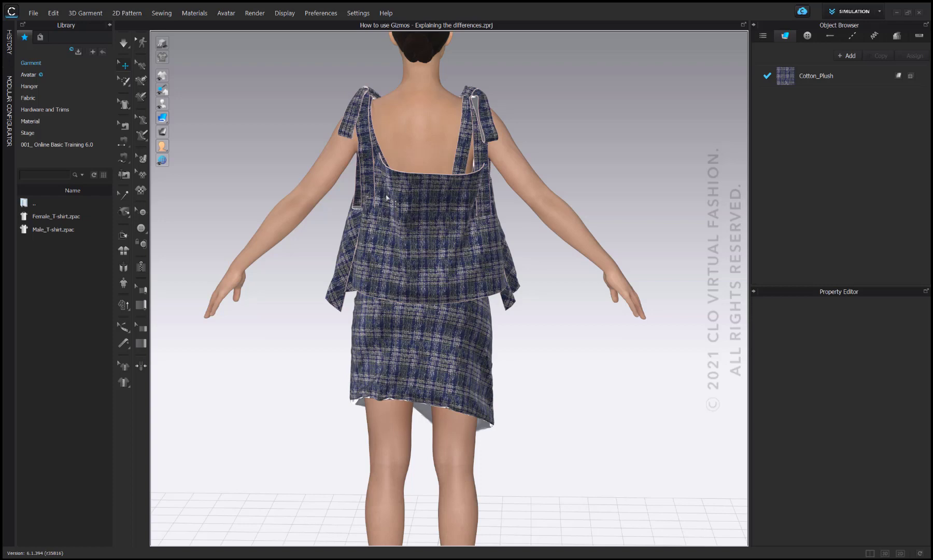
left_click(387, 197)
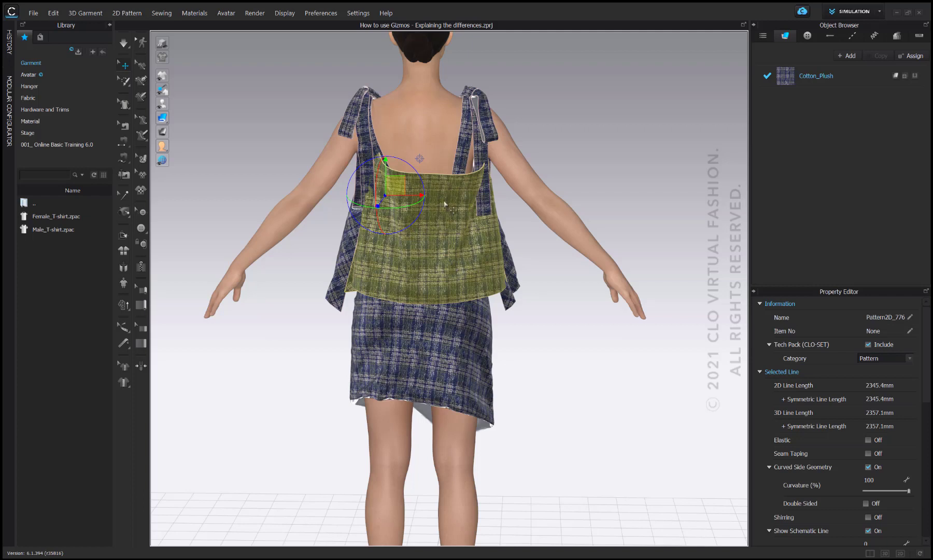
mouse_move(405, 161)
left_mouse_down()
mouse_move(366, 157)
mouse_move(406, 161)
left_mouse_up()
left_click(431, 250)
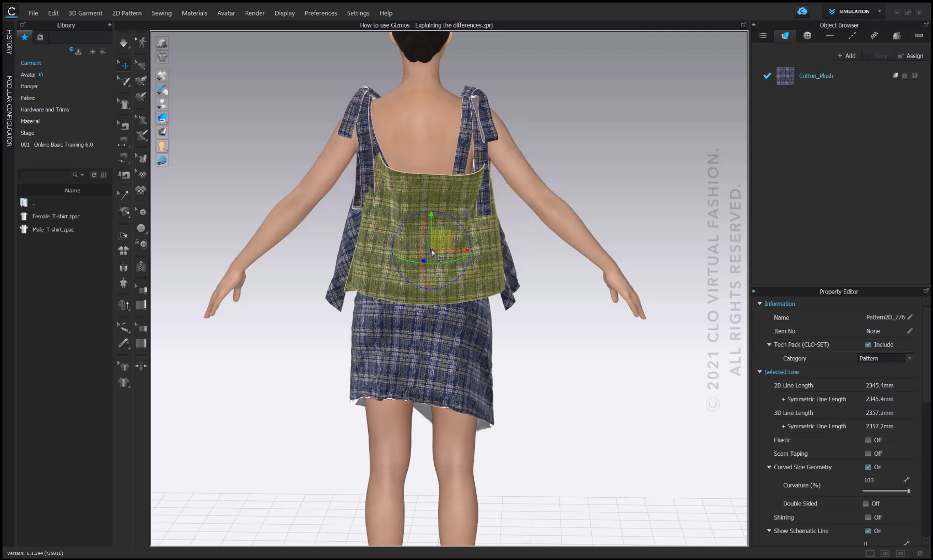
left_click_drag(444, 213, 452, 192)
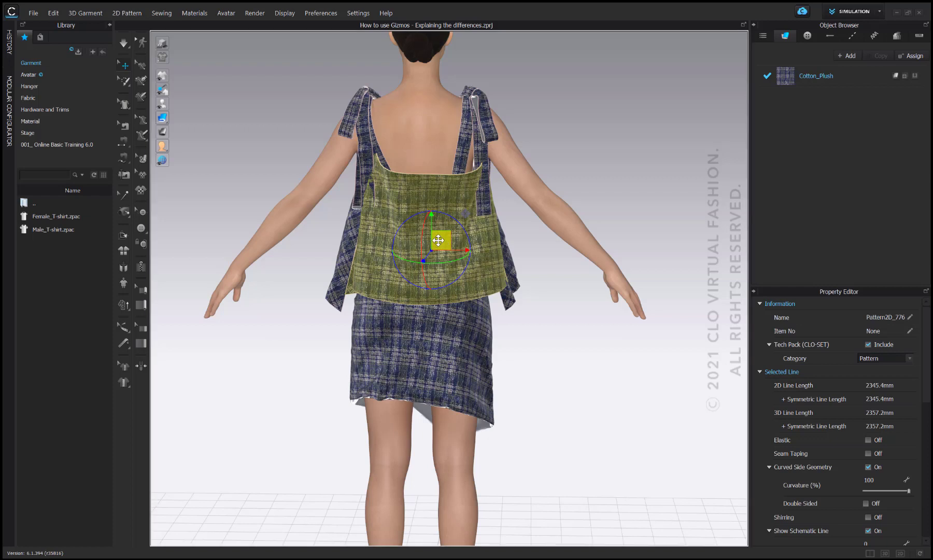
mouse_move(443, 242)
left_mouse_down()
mouse_move(411, 259)
mouse_move(527, 273)
mouse_move(466, 169)
mouse_move(397, 202)
mouse_move(441, 267)
mouse_move(485, 212)
mouse_move(425, 217)
mouse_move(427, 239)
left_mouse_up()
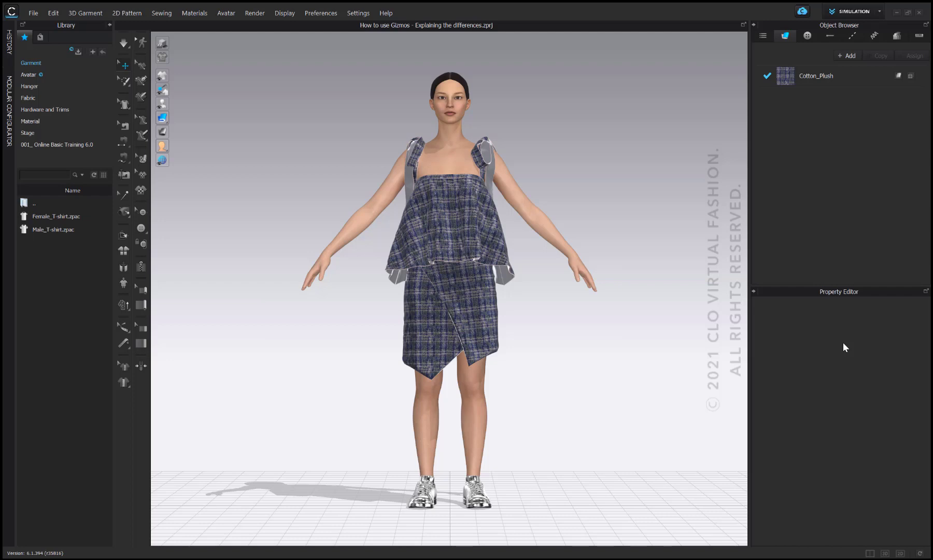
Examine the gizmo coordinate types offered for the 3D window and in the preferences.
right_click(585, 124)
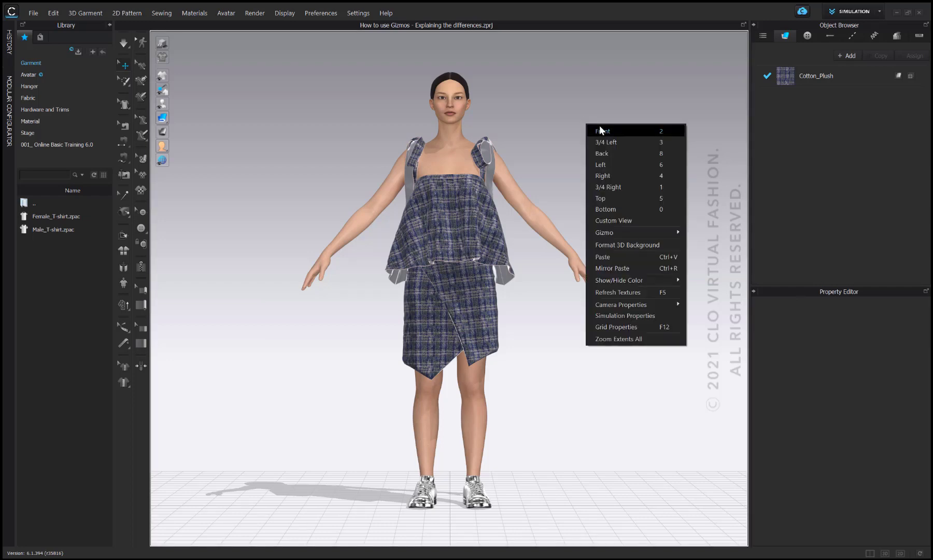
mouse_move(600, 231)
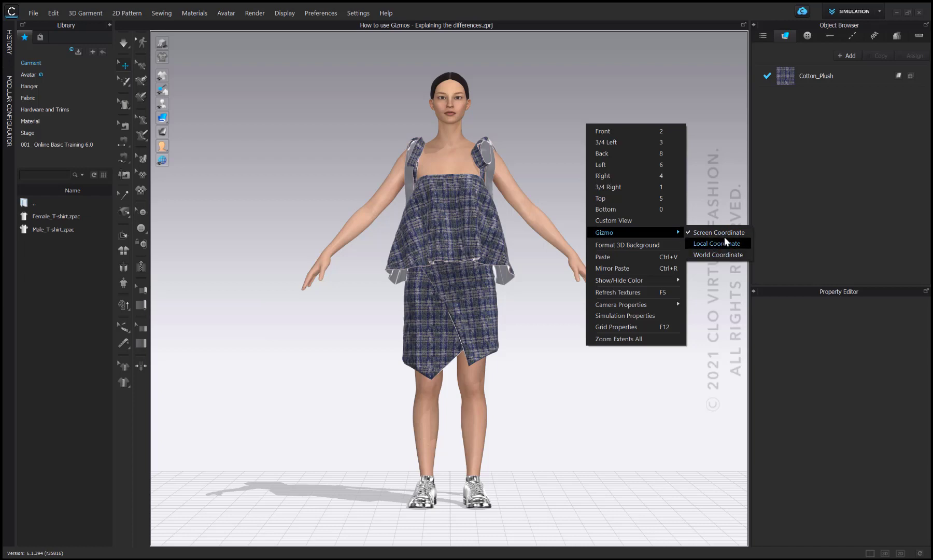
left_click(637, 60)
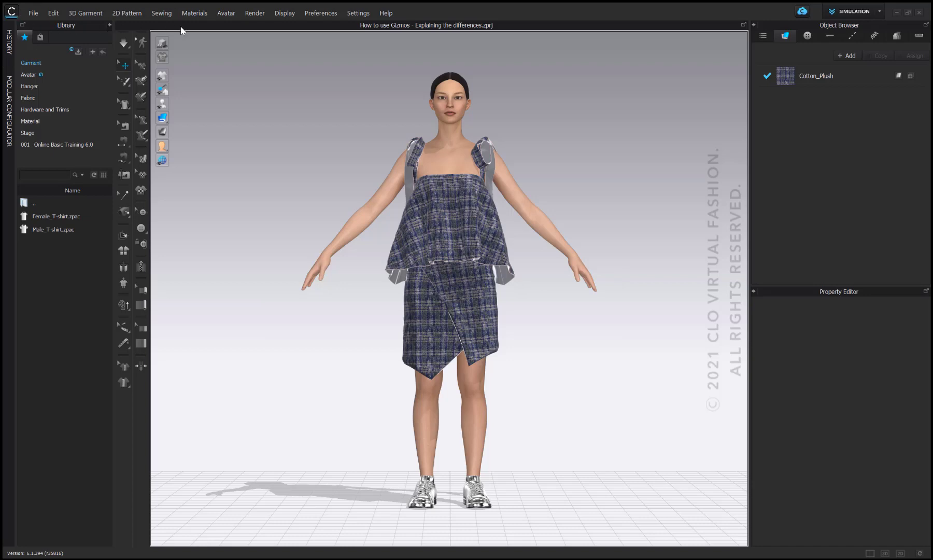
left_click(317, 14)
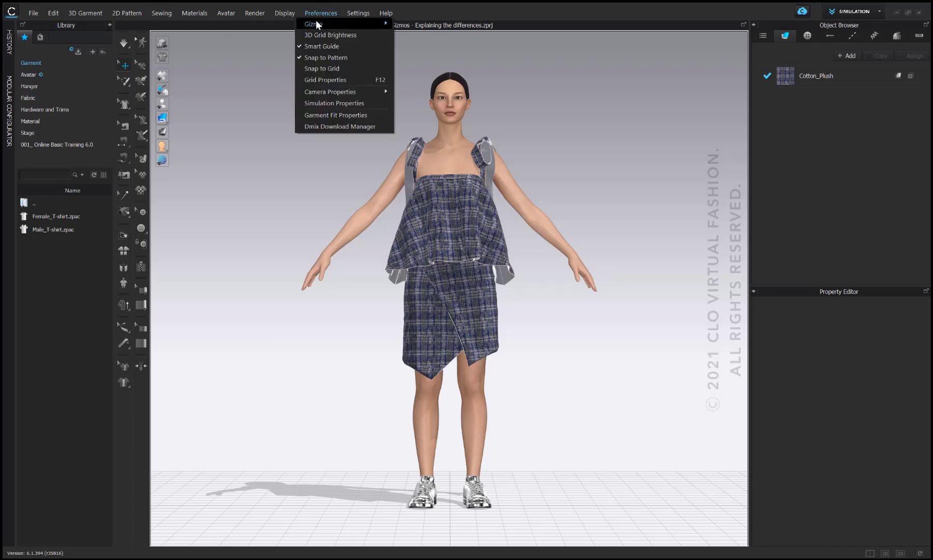
mouse_move(317, 22)
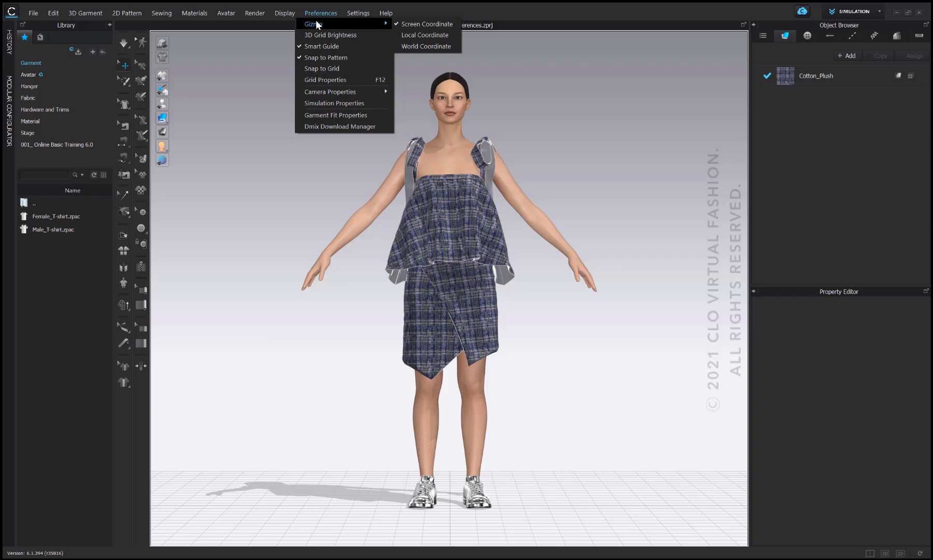
left_click(404, 46)
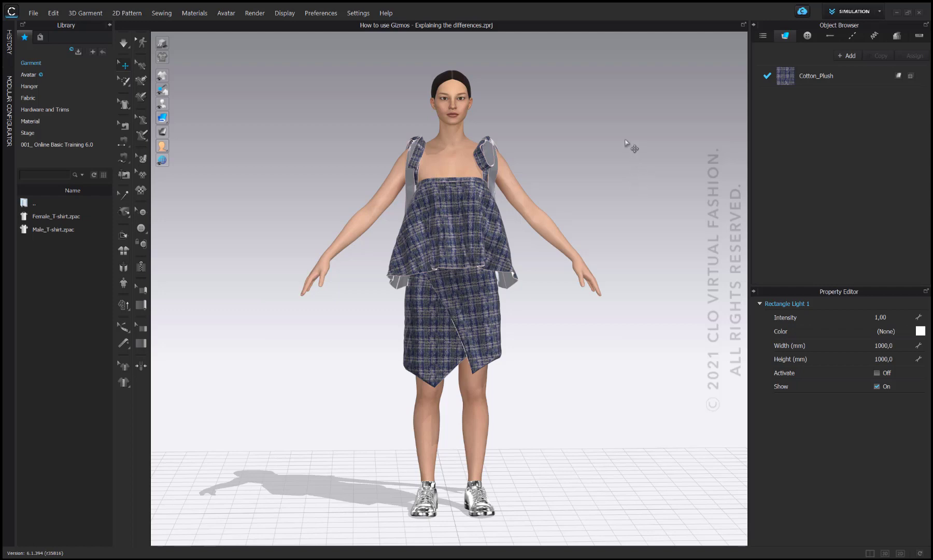
Set the gizmo type to Screen Coordinate.
right_click(566, 114)
mouse_move(610, 222)
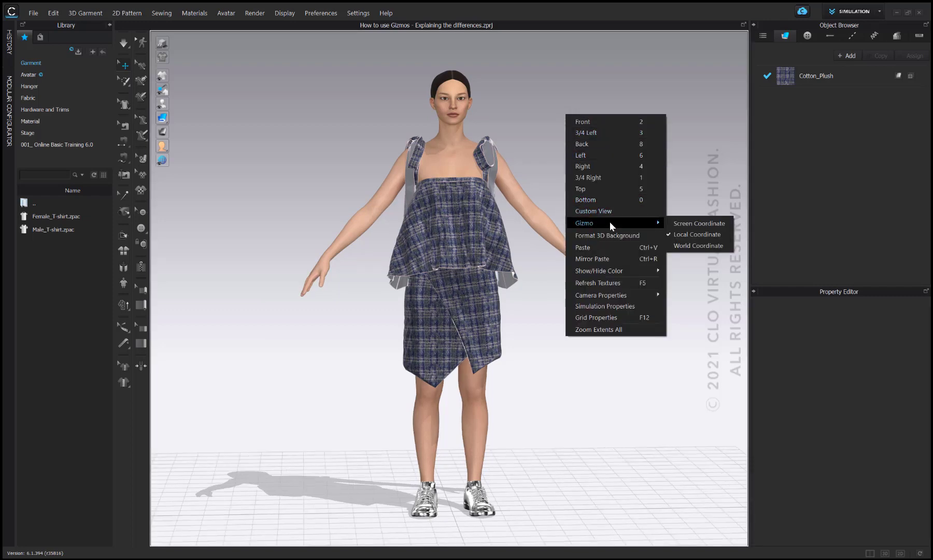
left_click(696, 223)
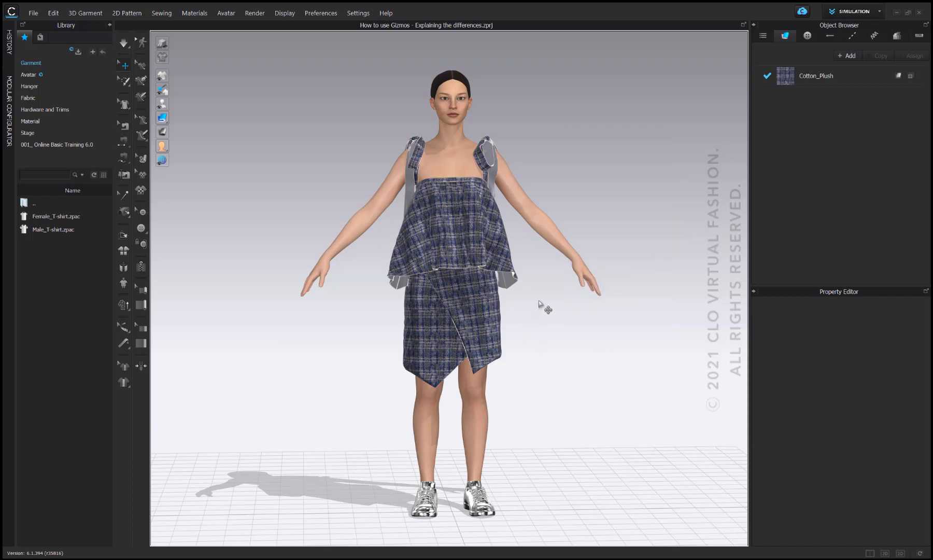
Select the overlapping front skirt panel and move it away from the skirt along the gizmo's red axis from several viewing angles.
left_click(475, 314)
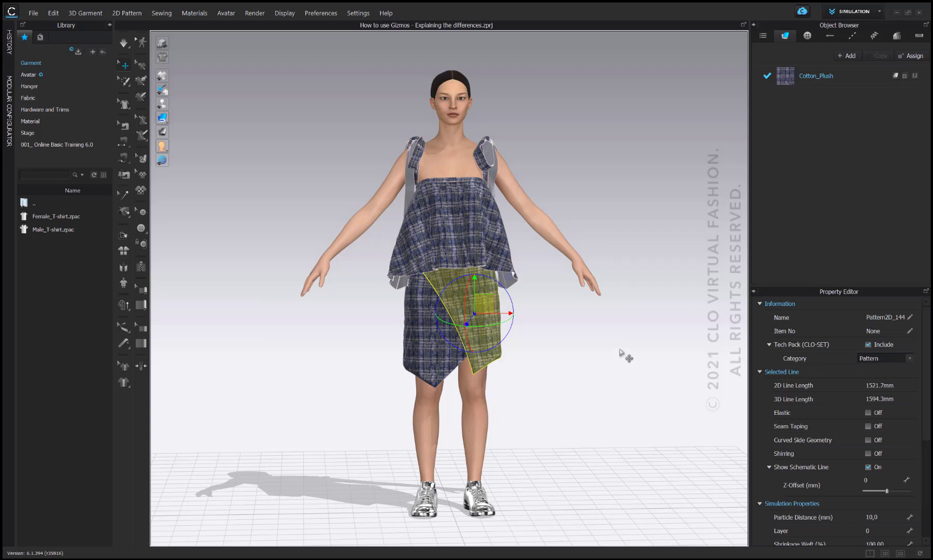
right_click_drag(621, 352, 412, 335)
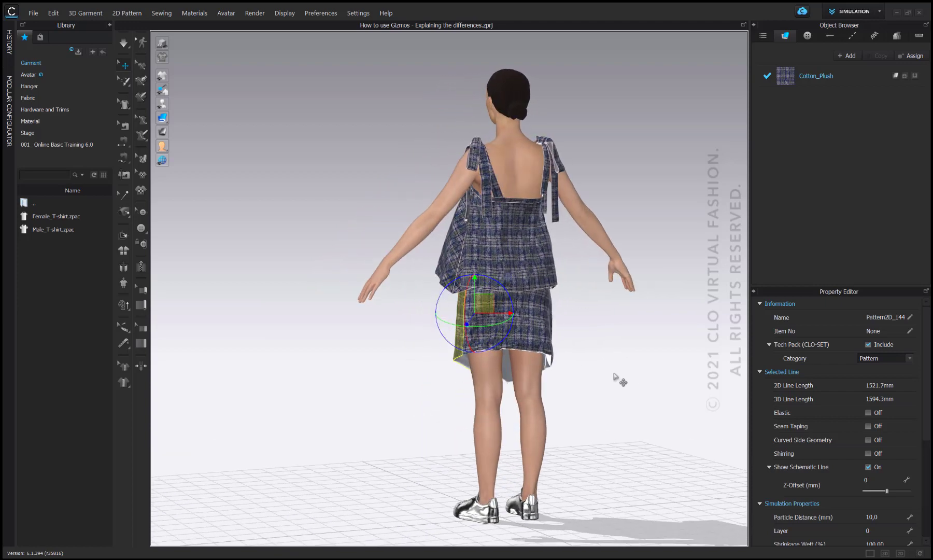
right_click_drag(618, 377, 473, 329)
left_click_drag(473, 329, 595, 323)
right_click_drag(646, 403, 605, 404)
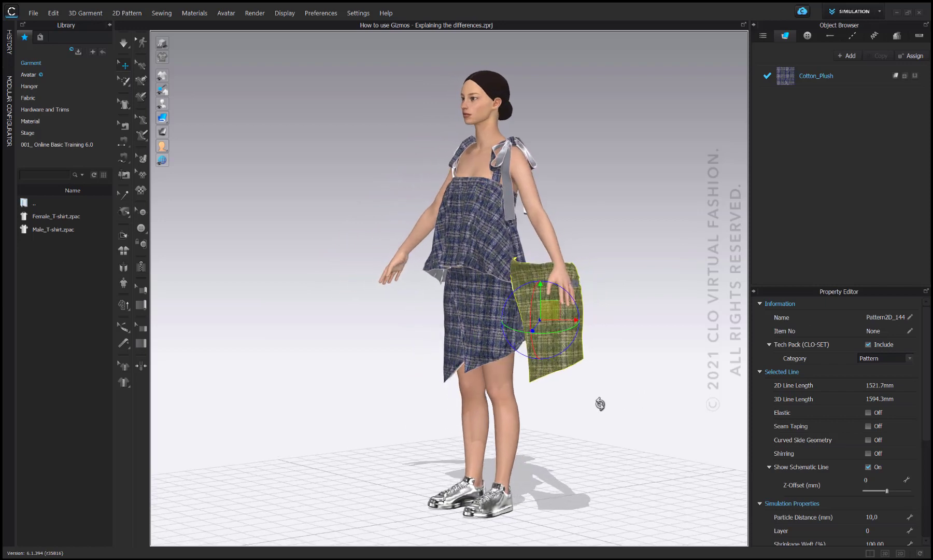
left_click_drag(595, 321, 611, 321)
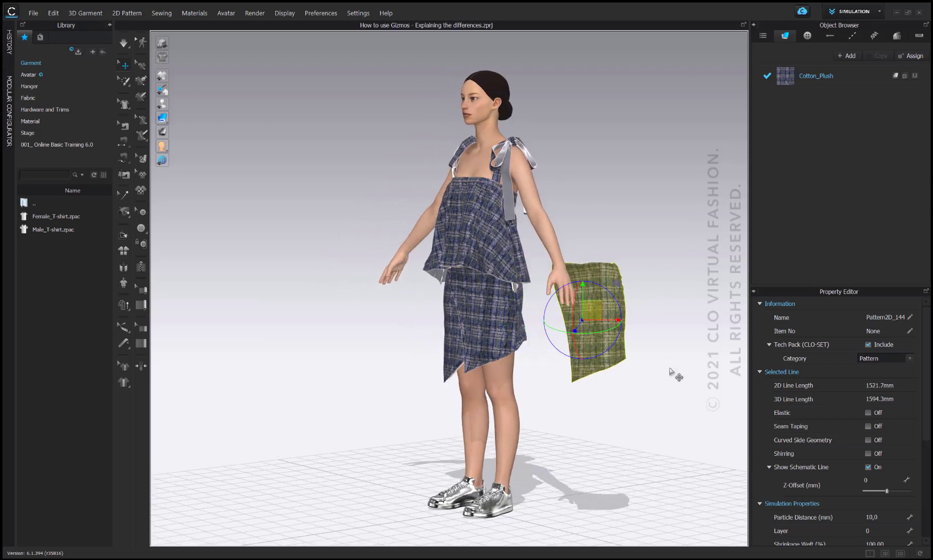
right_click_drag(677, 375, 624, 371)
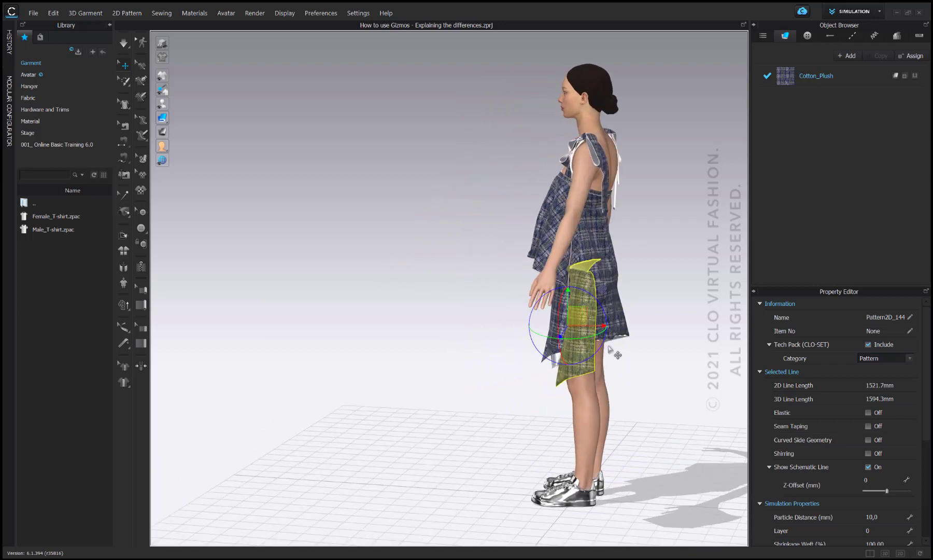
left_click_drag(593, 325, 640, 325)
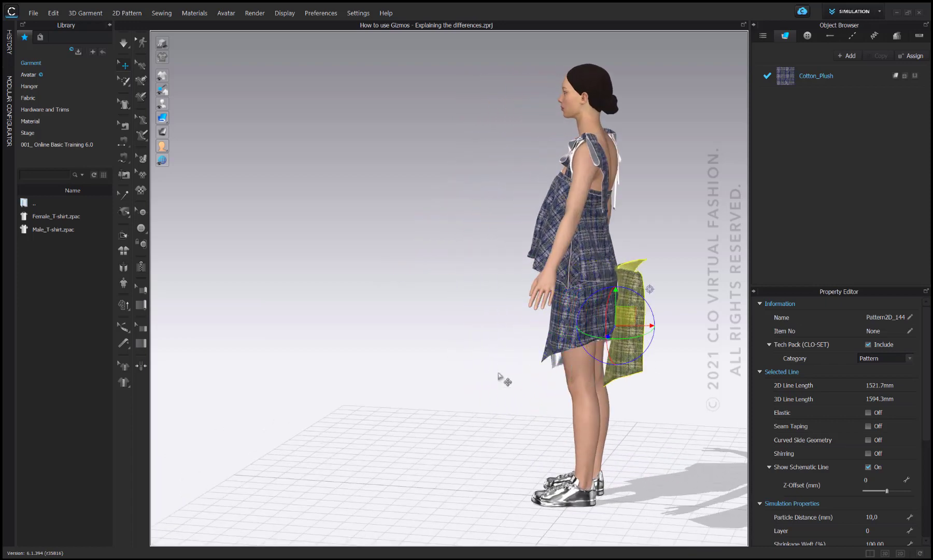
Examine the moved skirt panel and its gizmo orientation in the front, left, back and top views.
right_click_drag(502, 381, 596, 389)
scroll(563, 415, "down", 3)
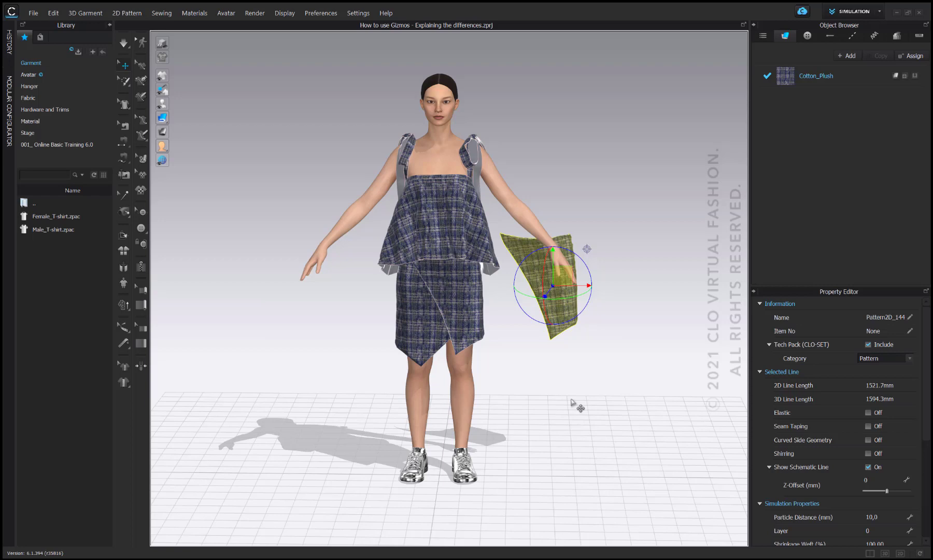
scroll(571, 402, "up", 2)
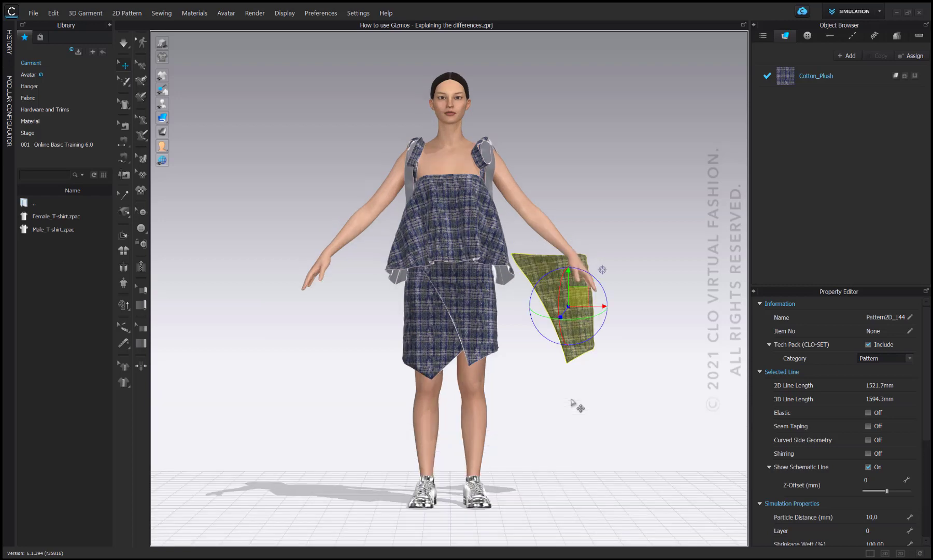
key("6")
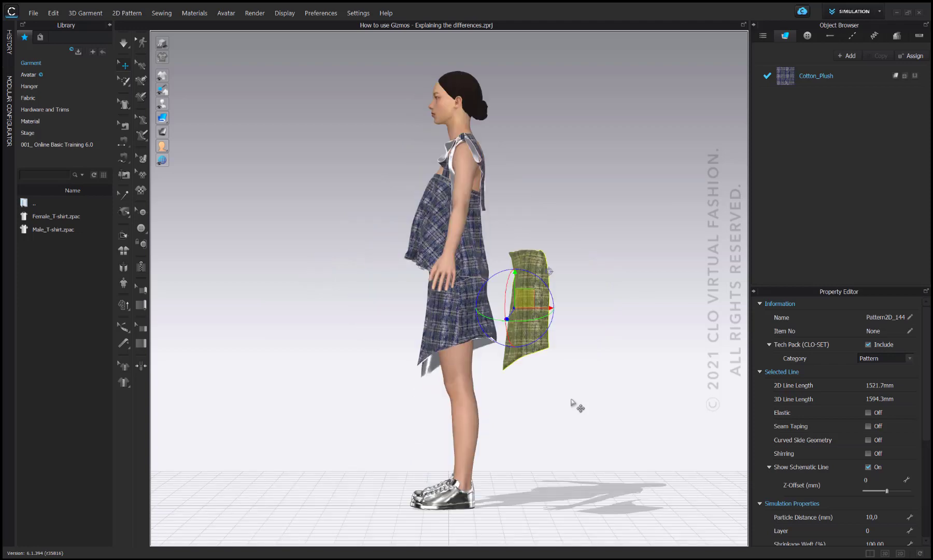
key("8")
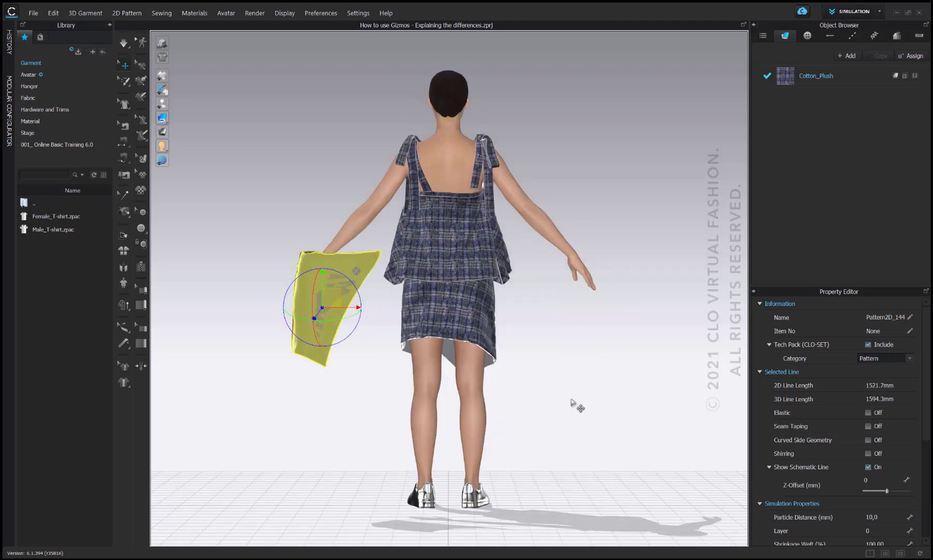
key("5")
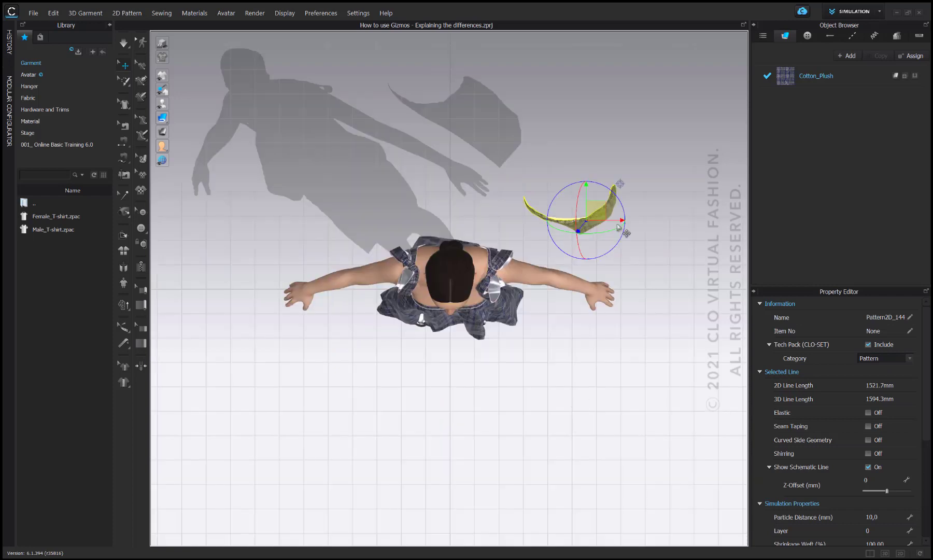
Move the detached skirt panel back towards the avatar in the top view, starting along the gizmo's red axis.
left_click_drag(615, 220, 500, 219)
left_click_drag(485, 183, 451, 209)
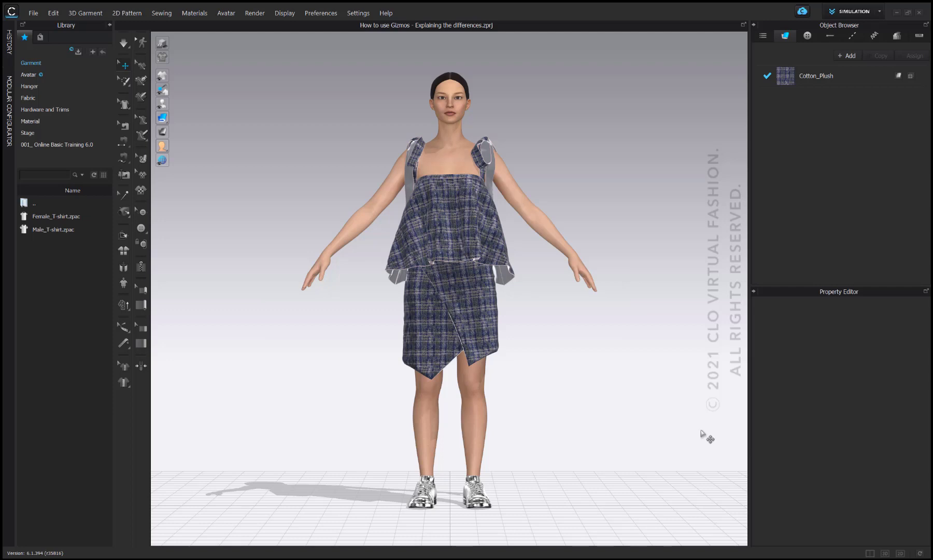
Set the gizmo type to Local Coordinate and select the overlapping front skirt panel.
right_click(577, 118)
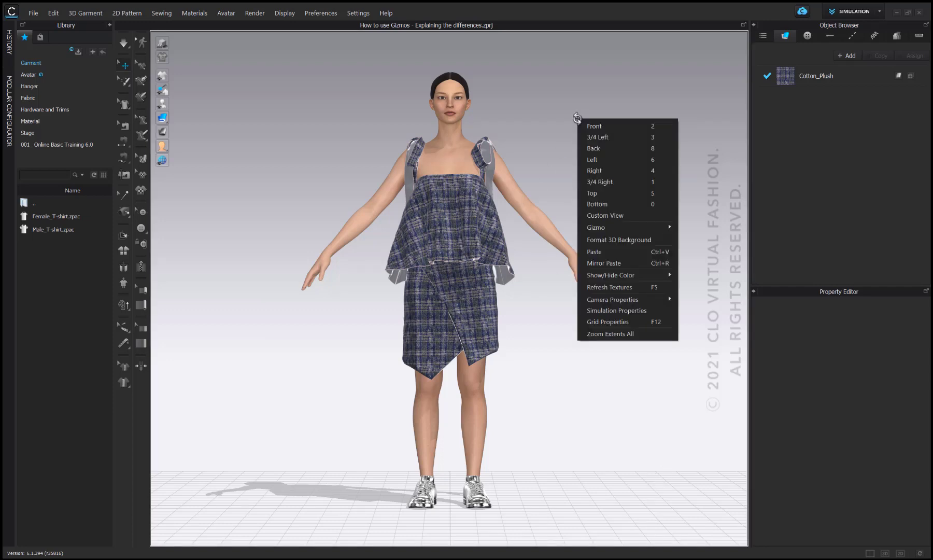
mouse_move(607, 226)
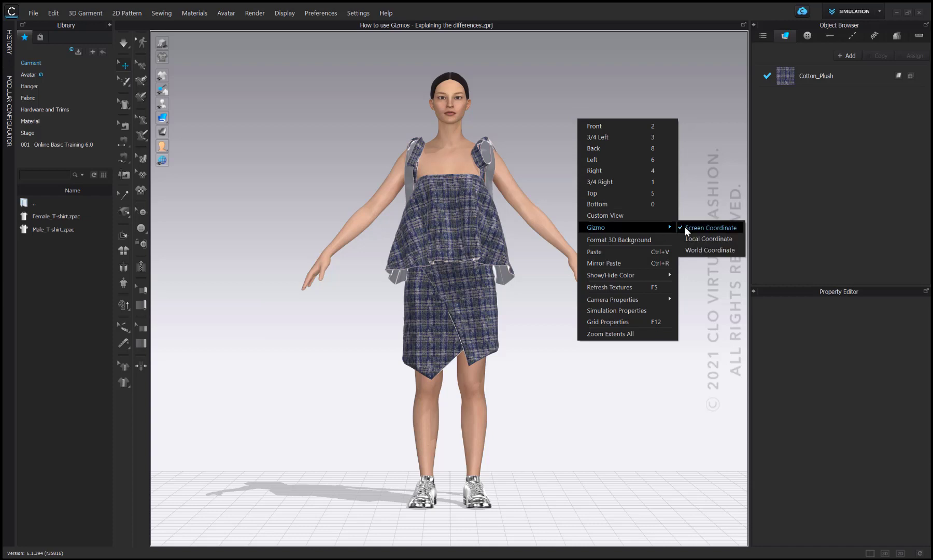
left_click(701, 238)
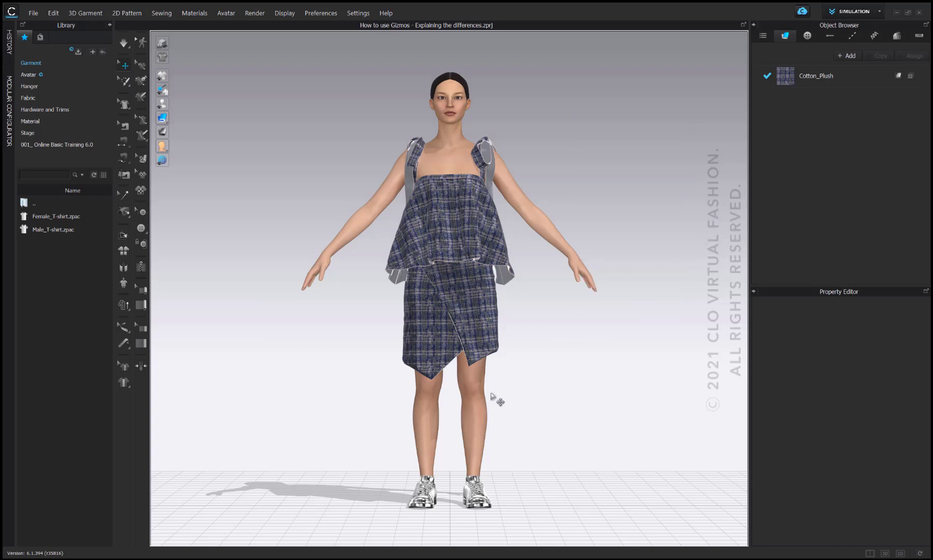
left_click(467, 303)
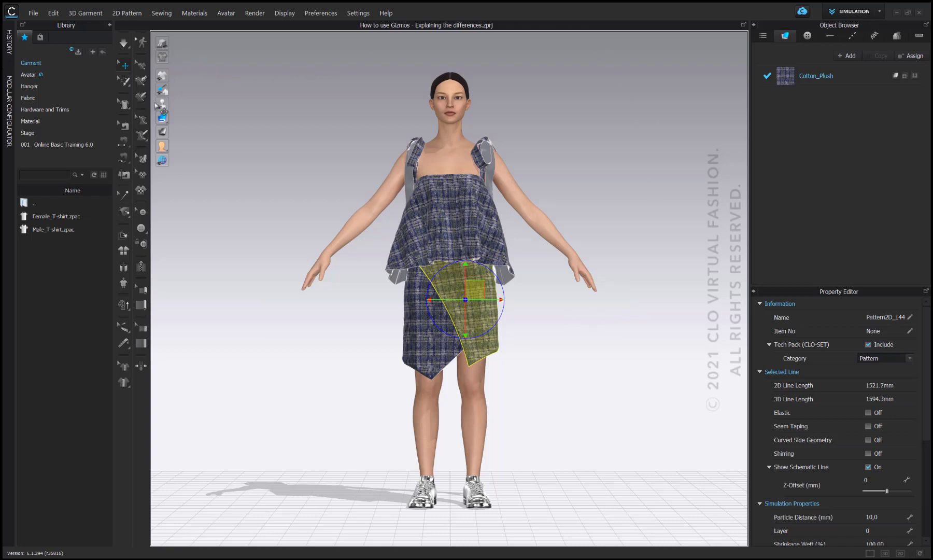
Display the avatar's joints in X-ray style and deselect the skirt panel.
mouse_move(163, 106)
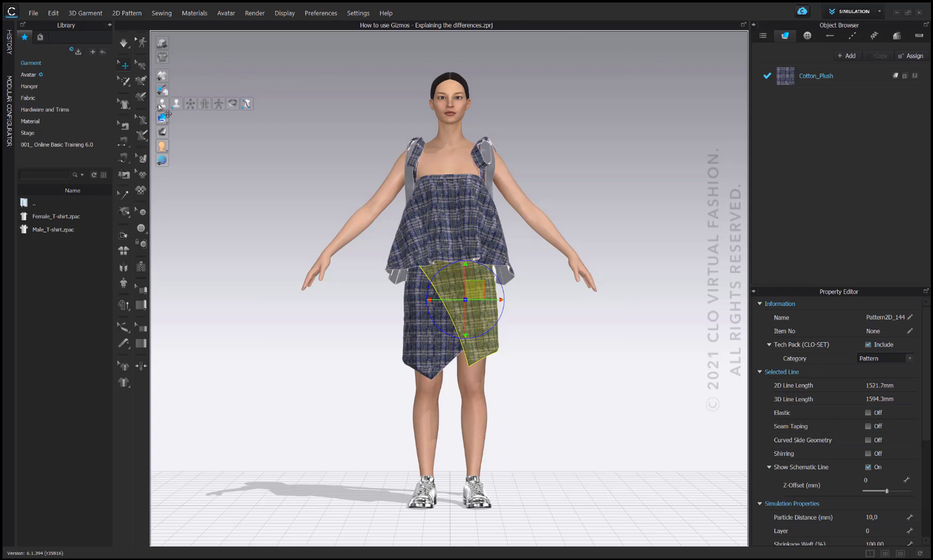
left_click(219, 105)
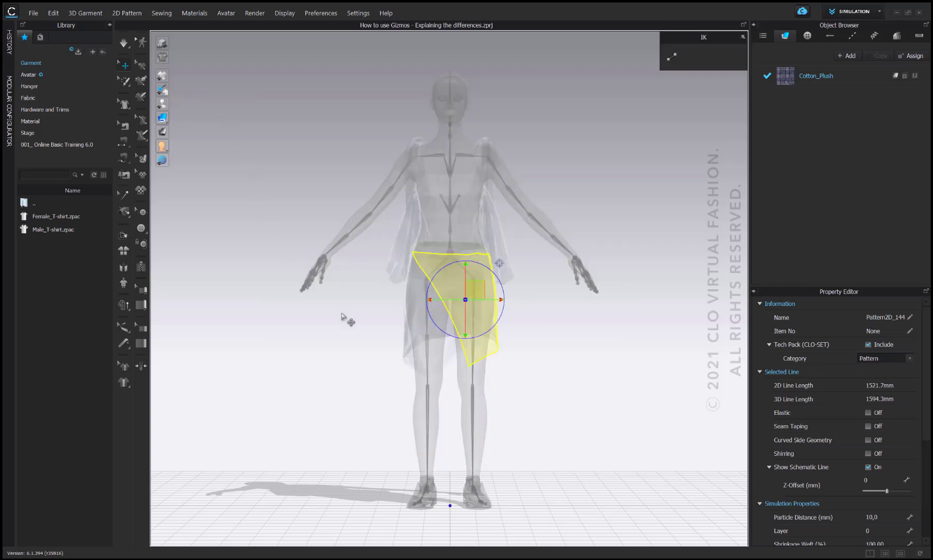
left_click(556, 139)
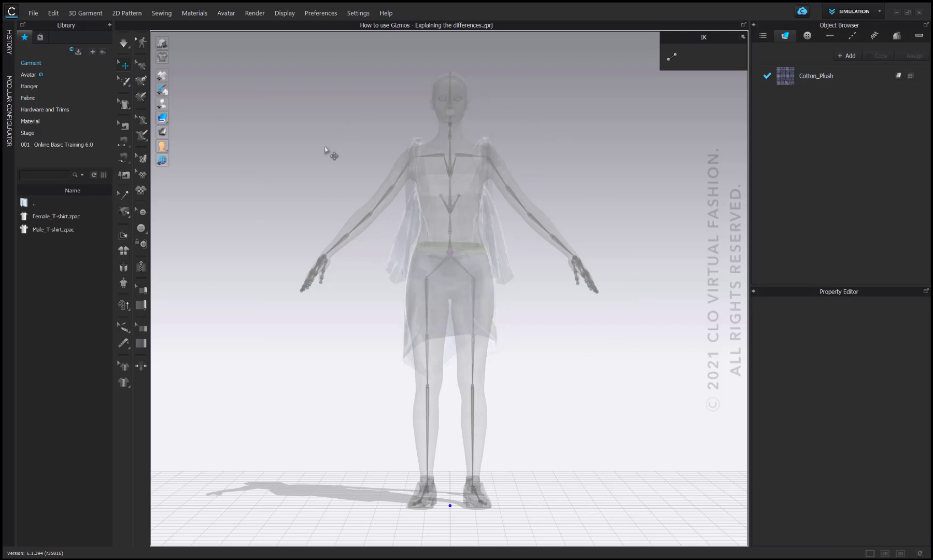
Select the avatar's right elbow joint, rotate the forearm forward with the gizmo and inspect it from other angles.
right_click_drag(360, 256, 377, 251)
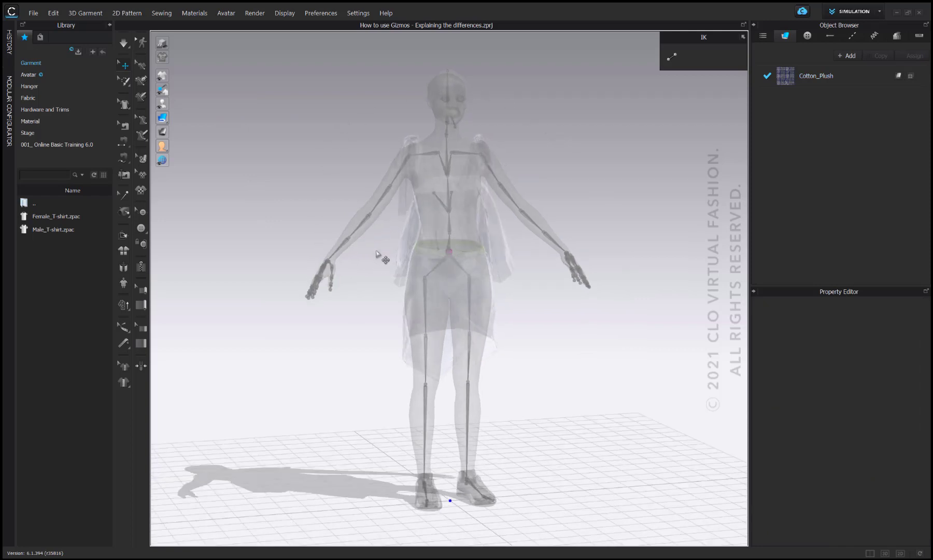
left_click(371, 217)
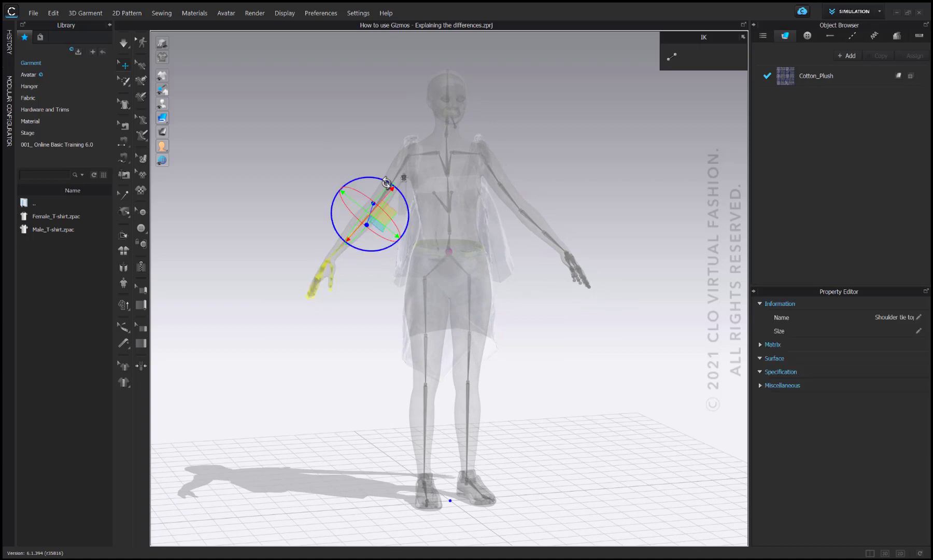
left_click_drag(400, 233, 362, 241)
right_click_drag(349, 329, 395, 332)
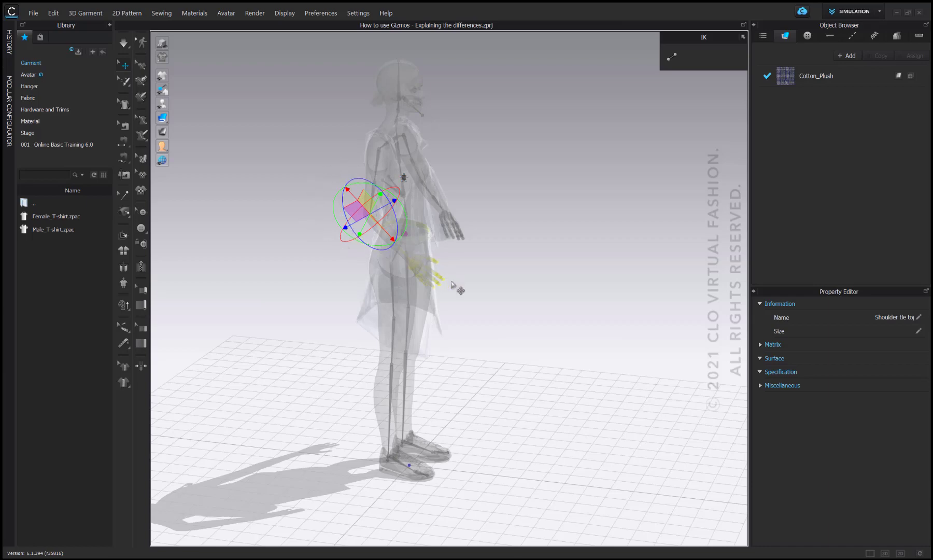
right_click_drag(452, 285, 428, 280)
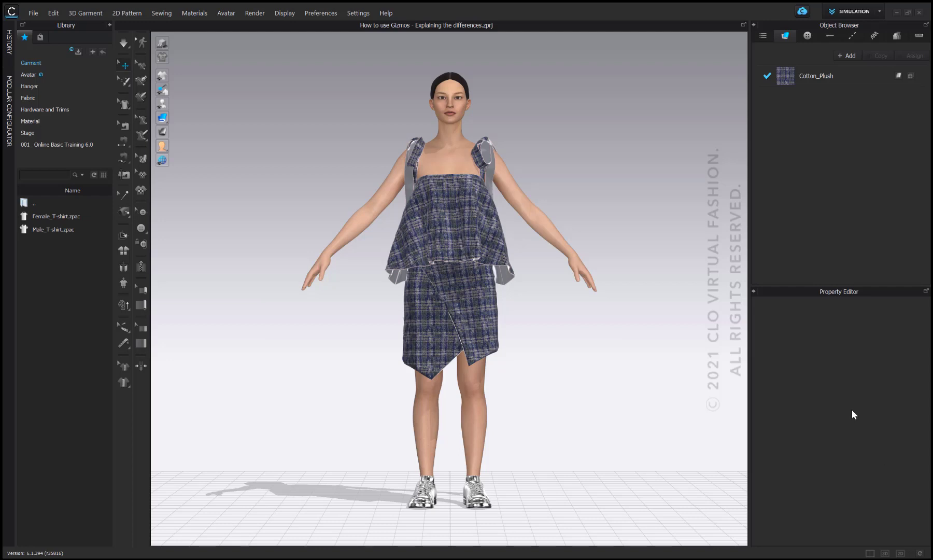
Set the gizmo type to World Coordinate.
right_click(559, 91)
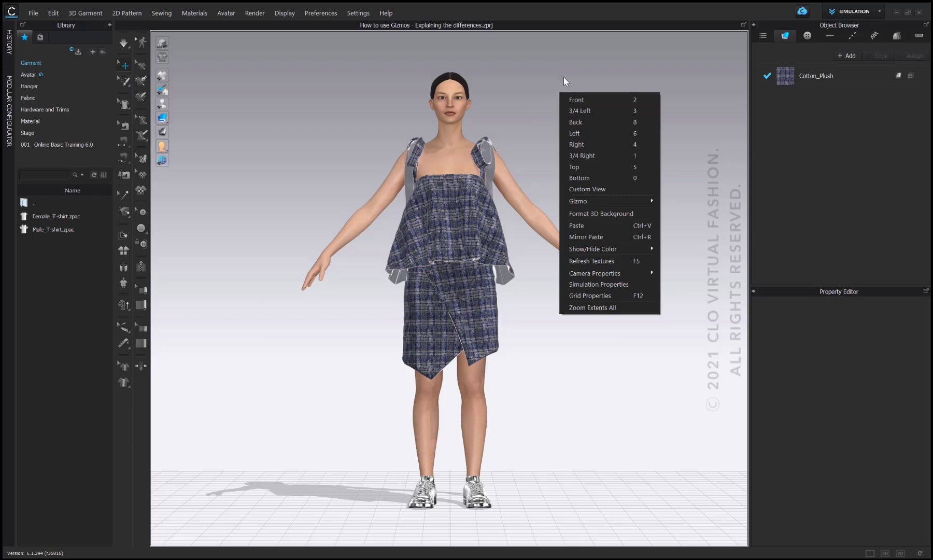
mouse_move(592, 201)
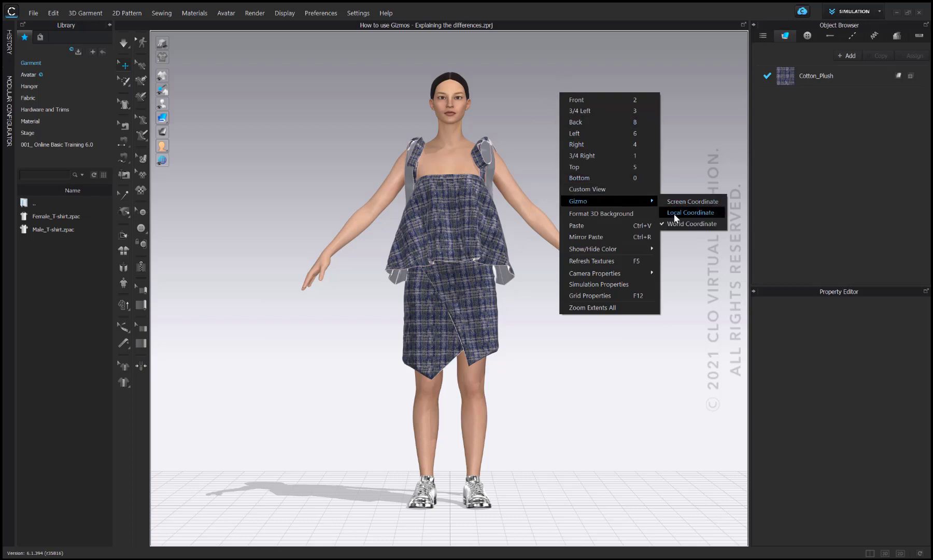
left_click(676, 227)
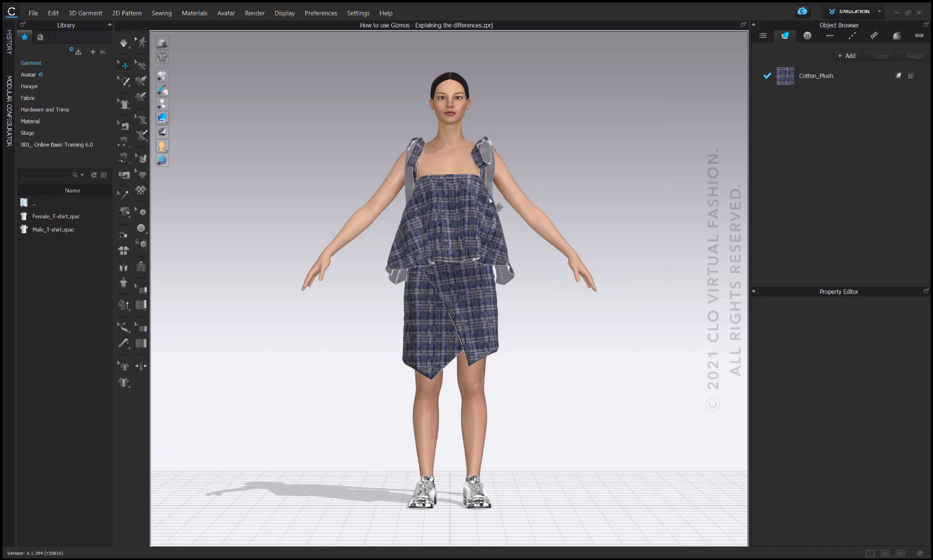
Select the small tie pattern on the avatar's right shoulder from the top view and move it backwards along the gizmo's blue axis.
key("5")
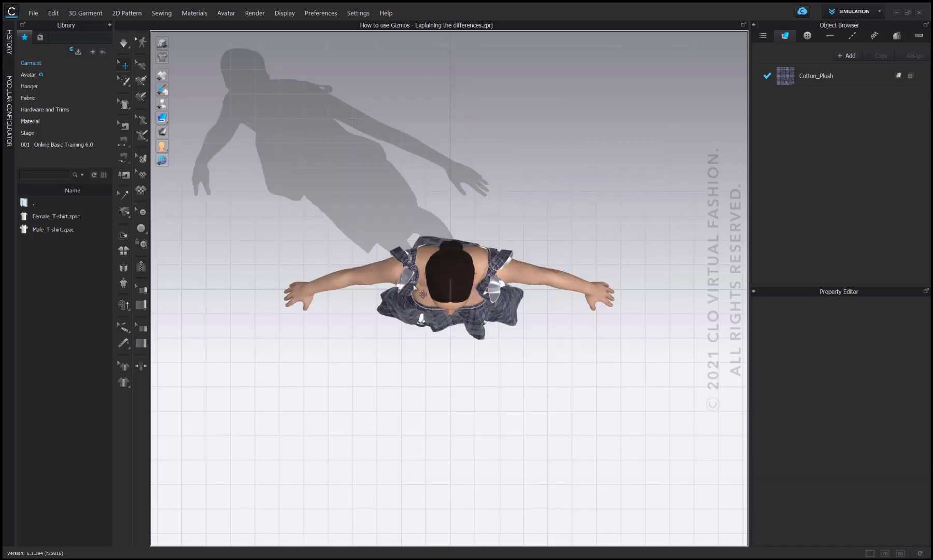
left_click(423, 286)
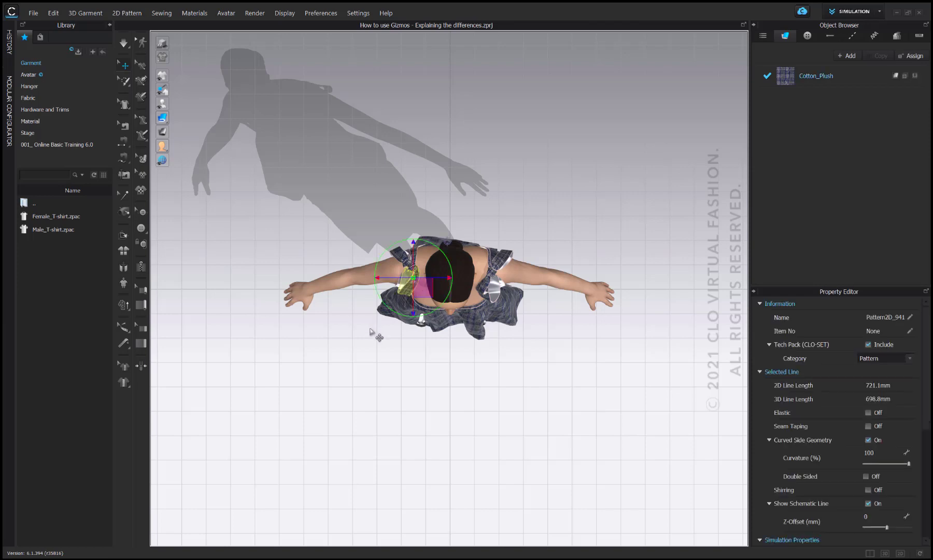
right_click_drag(372, 333, 394, 306)
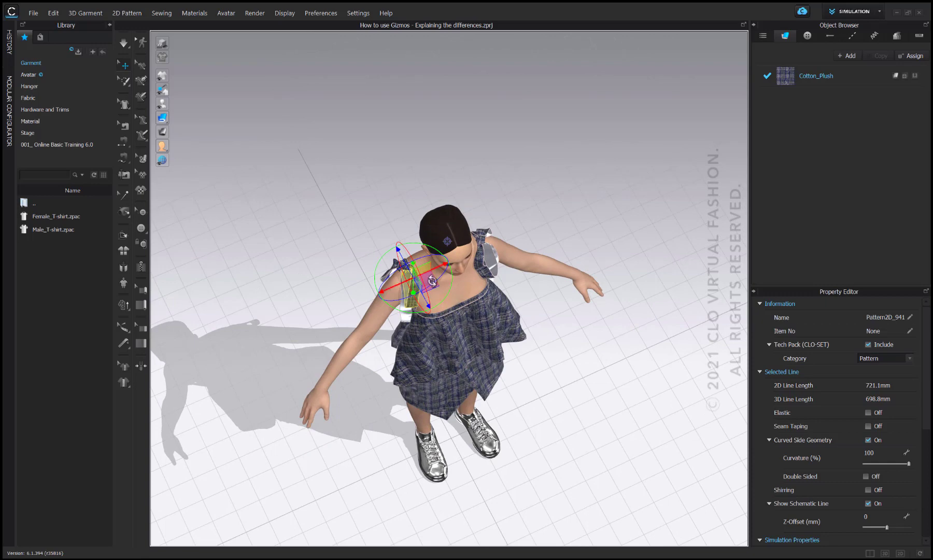
middle_click_drag(442, 381, 446, 342)
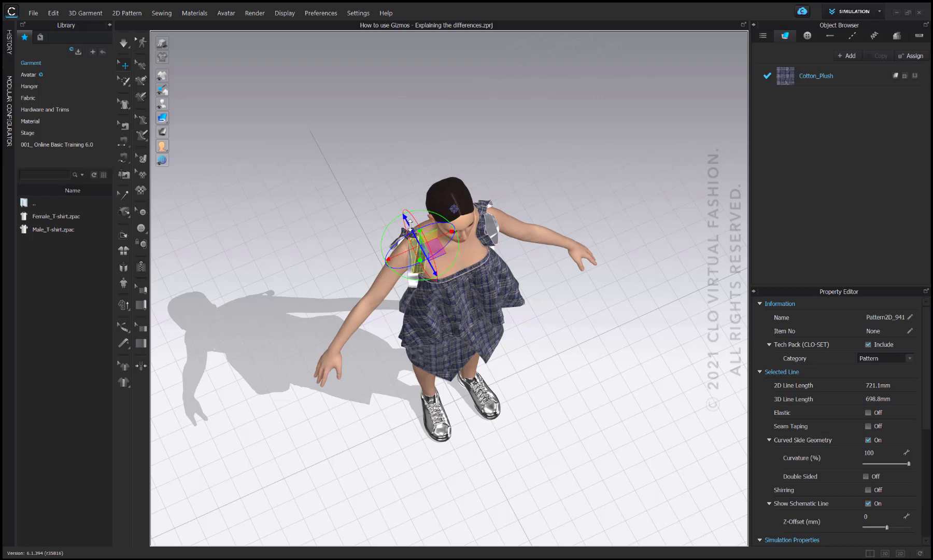
left_click_drag(409, 224, 363, 231)
right_click_drag(363, 231, 436, 252)
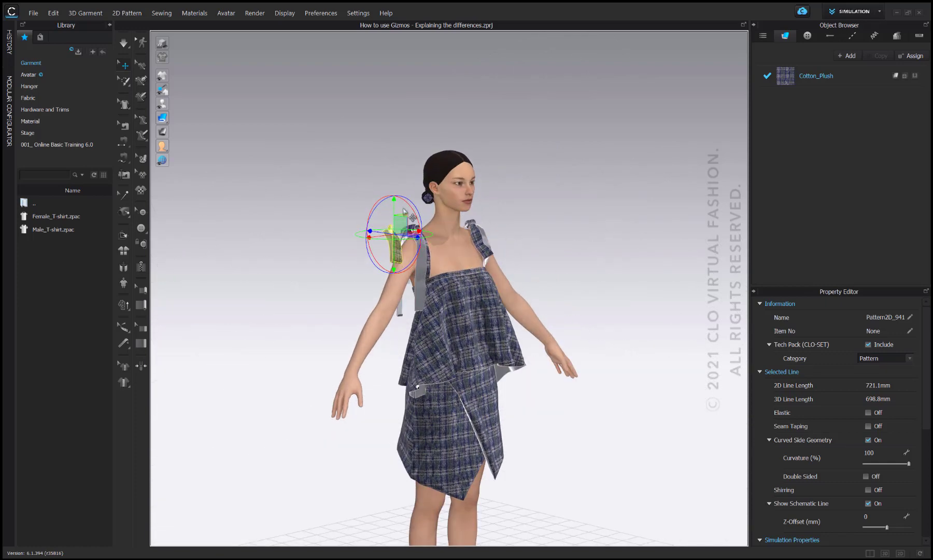
Raise the shoulder tie pattern to about head height along the gizmo's green axis and delete it.
left_click_drag(394, 199, 392, 142)
mouse_move(441, 258)
right_mouse_down()
mouse_move(452, 285)
mouse_move(442, 277)
right_mouse_up()
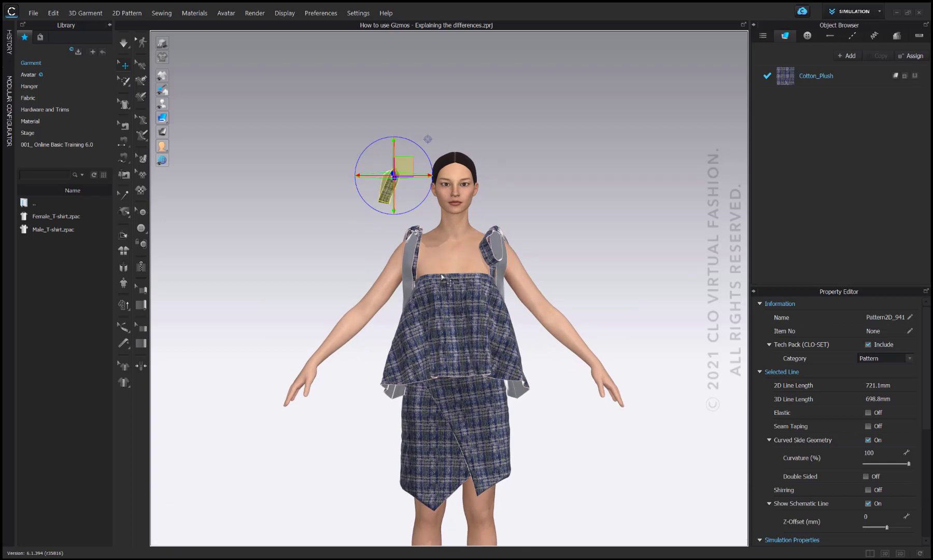
key("Delete")
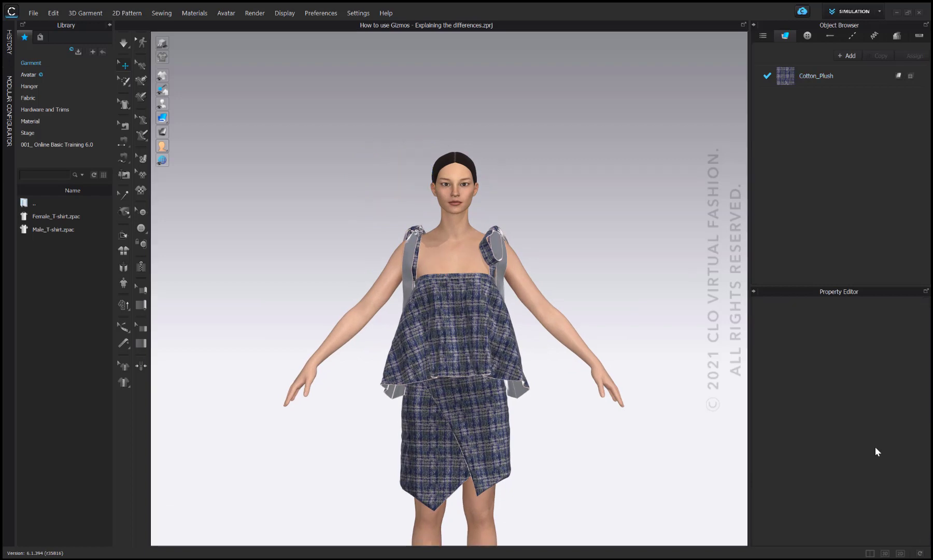